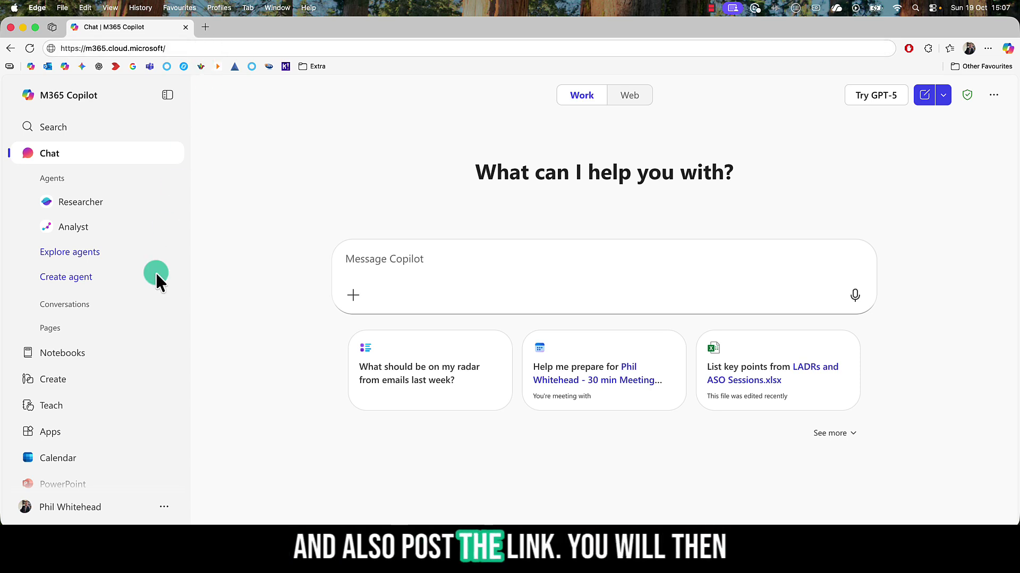
# - Go to Copilot's Teach area from the left sidebar
pyautogui.click(126, 412)
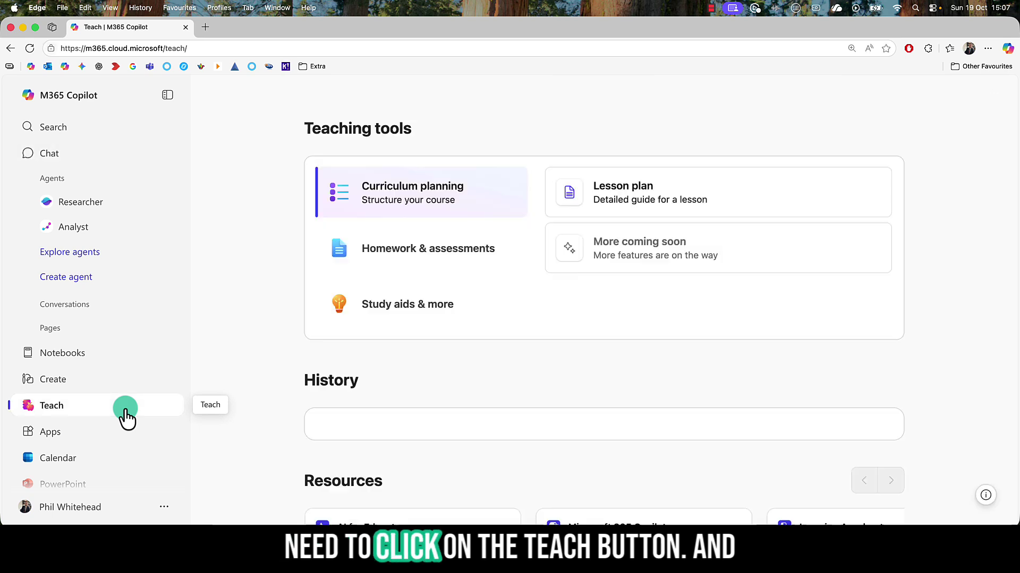
pyautogui.click(318, 48)
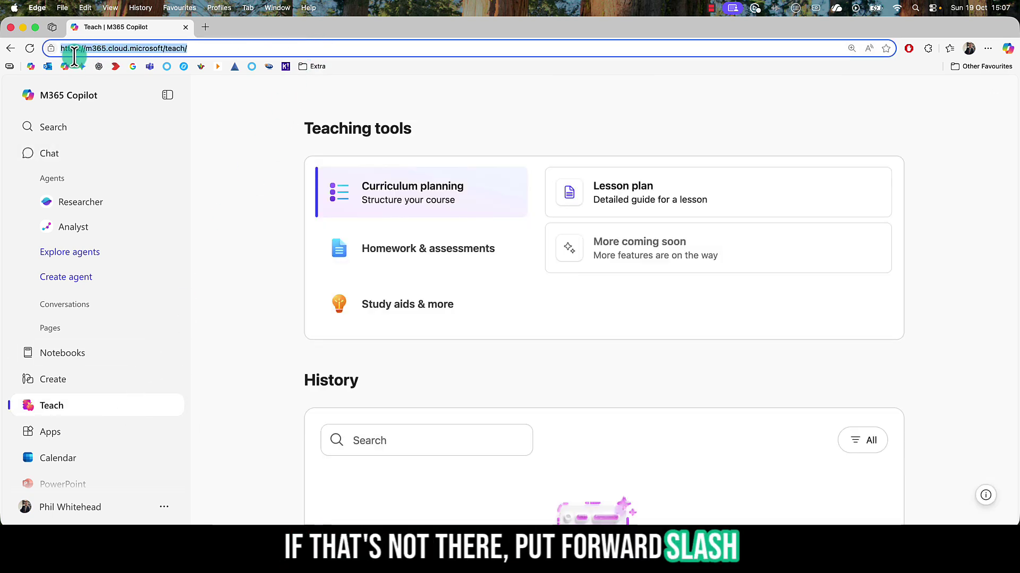
pyautogui.click(233, 146)
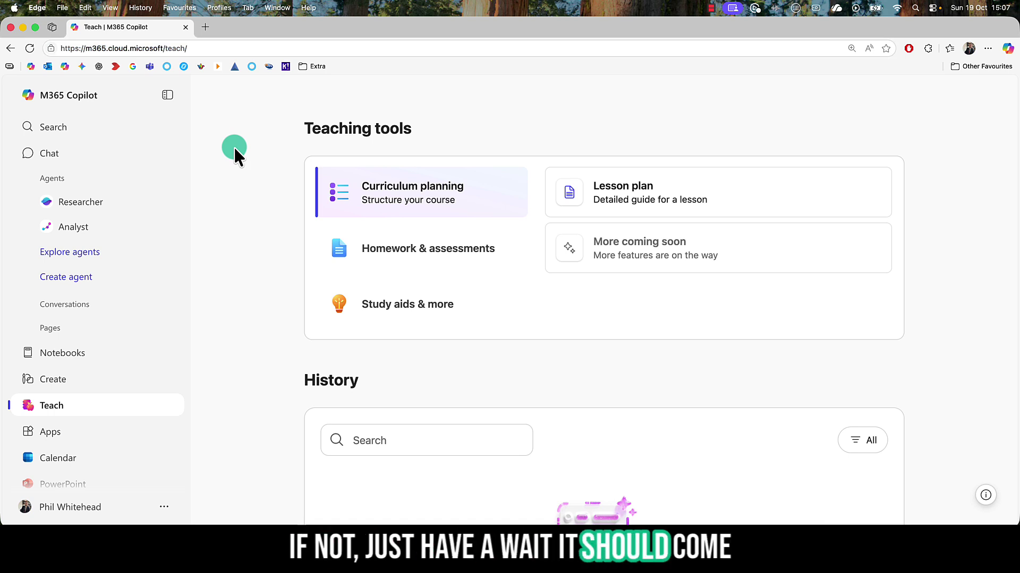
# - Browse the Homework & assessments, Study aids & more and Curriculum planning tool lists
pyautogui.click(425, 254)
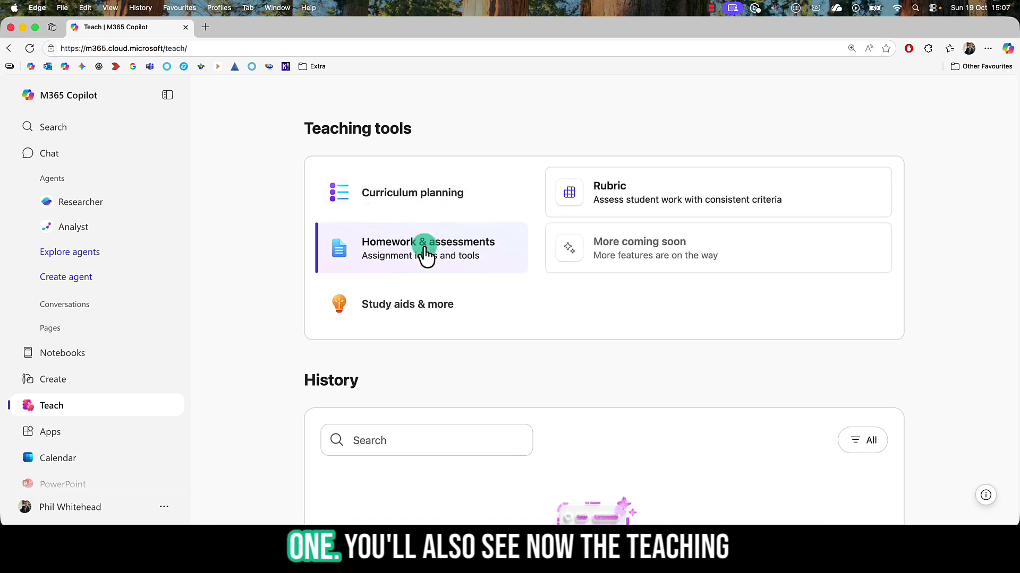
pyautogui.click(476, 306)
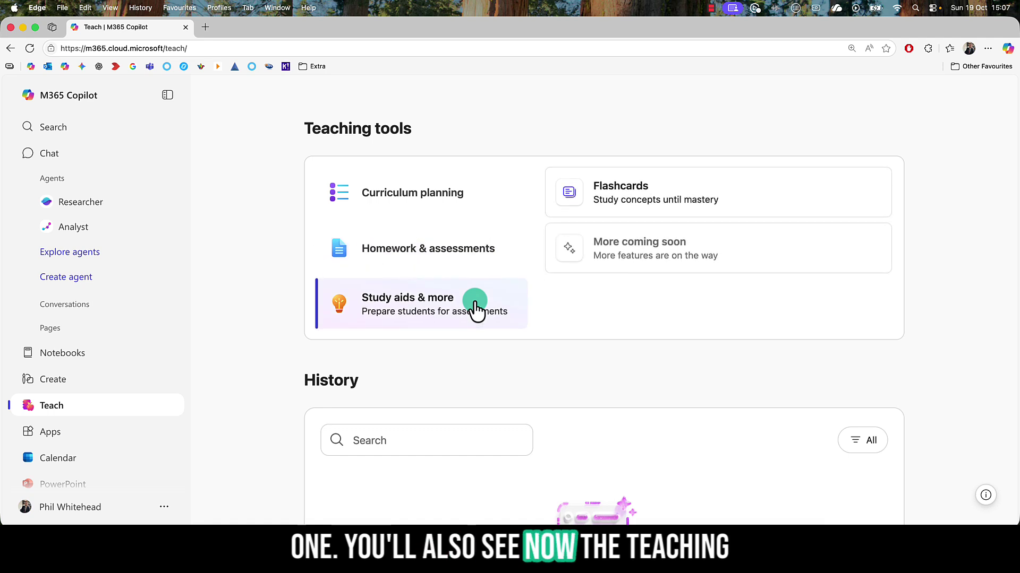
pyautogui.click(437, 196)
pyautogui.scroll(-3, 437, 242)
pyautogui.scroll(-5, 437, 240)
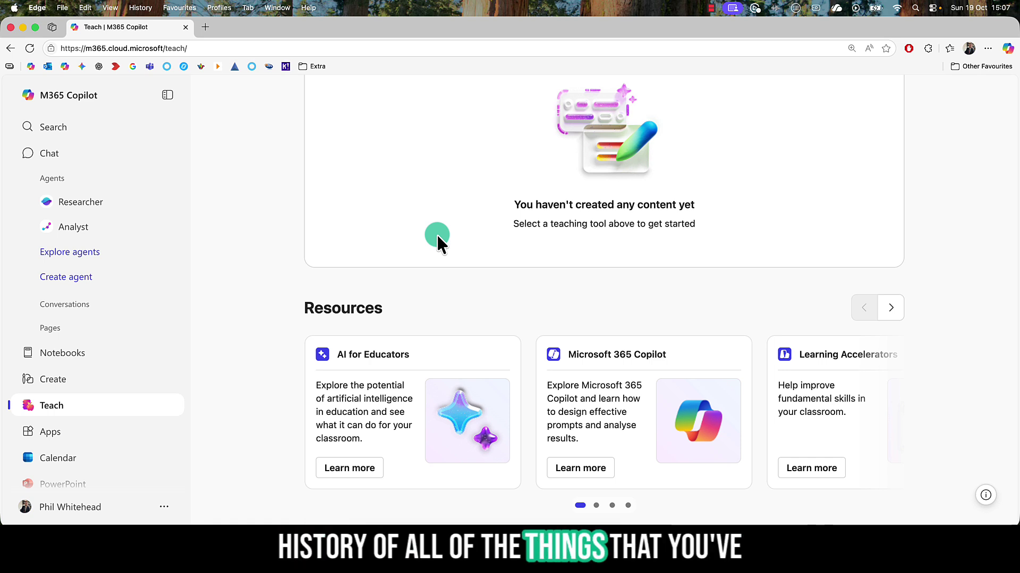
pyautogui.scroll(7, 437, 237)
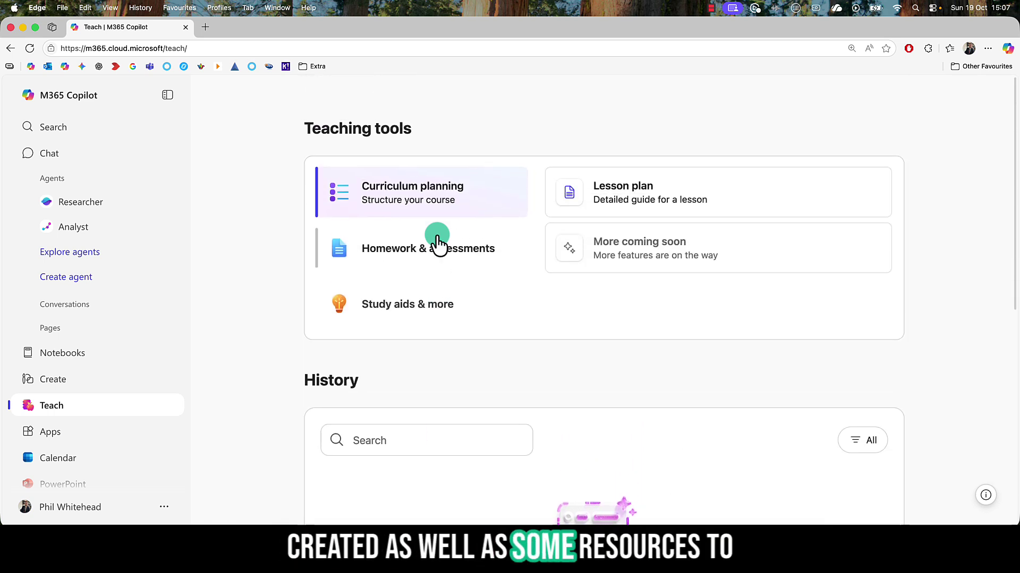
# - Start a lesson plan with Subject 'Computing' and Grade level 'Grade 5'
pyautogui.click(612, 202)
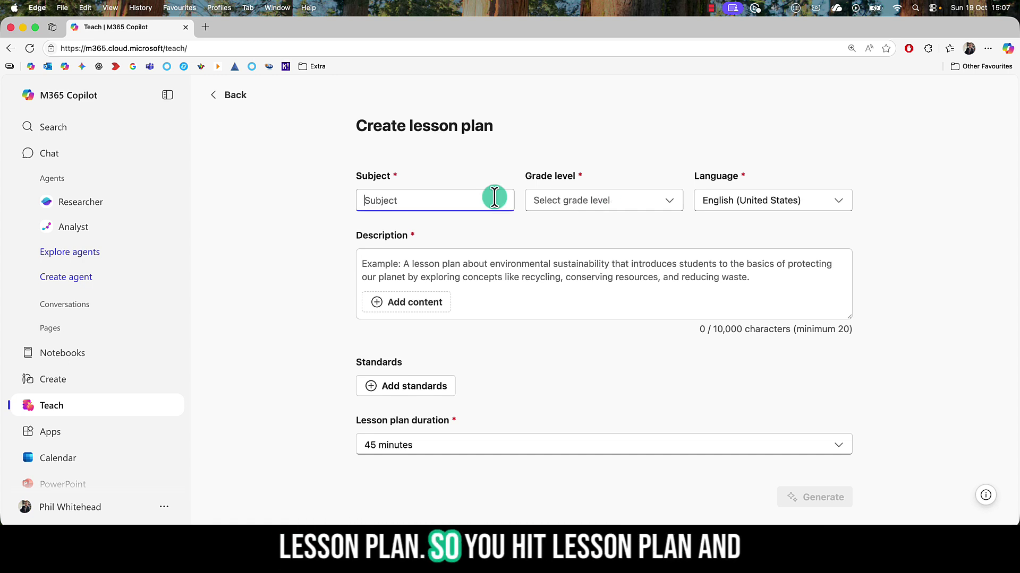
pyautogui.write('Computing')
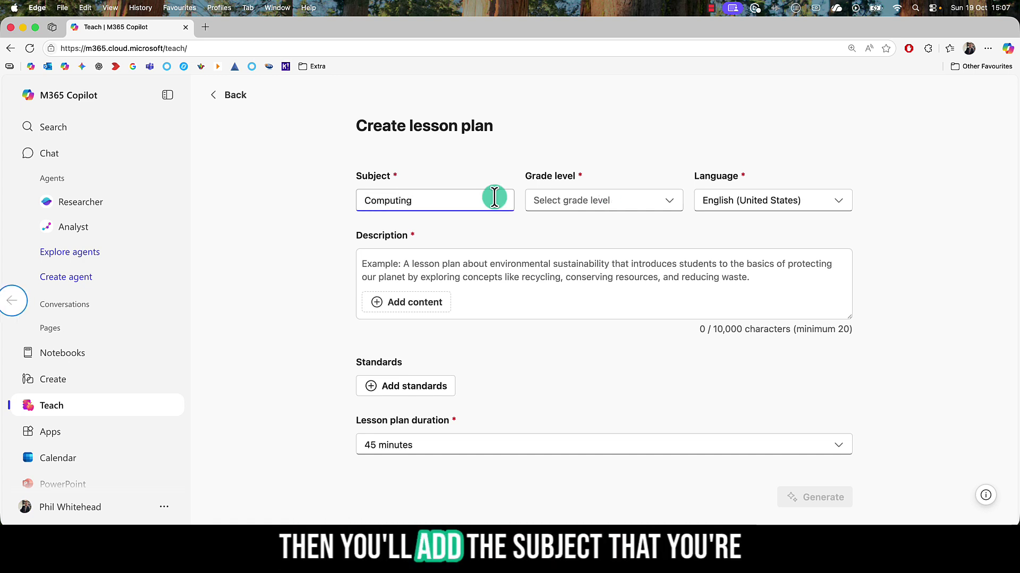
pyautogui.click(649, 207)
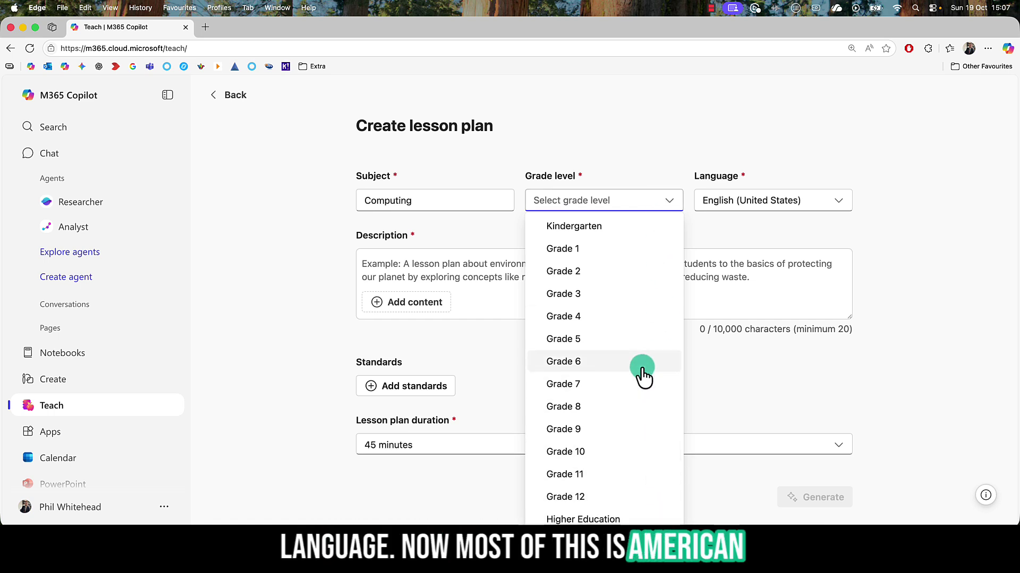
pyautogui.click(639, 342)
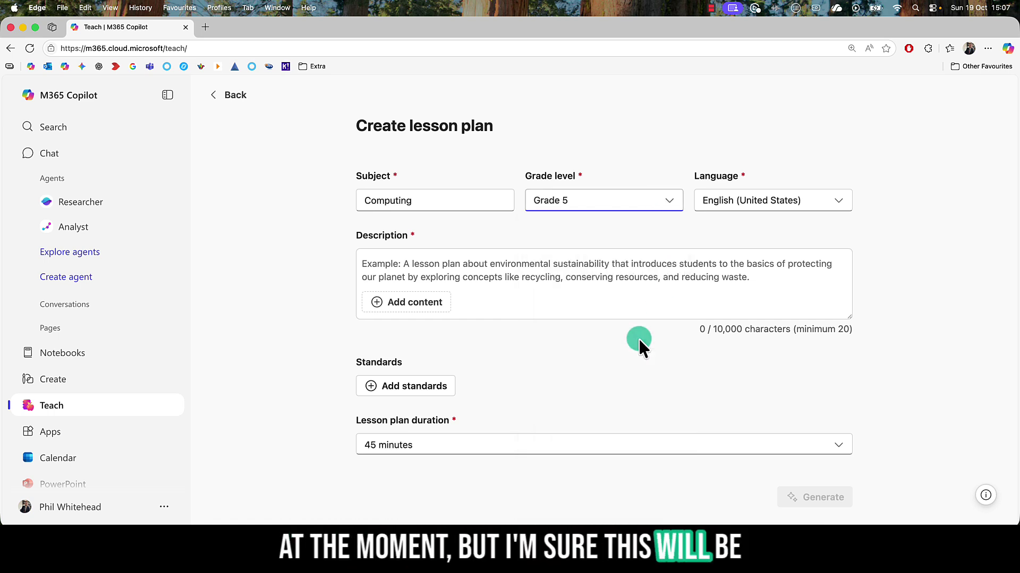
pyautogui.click(841, 202)
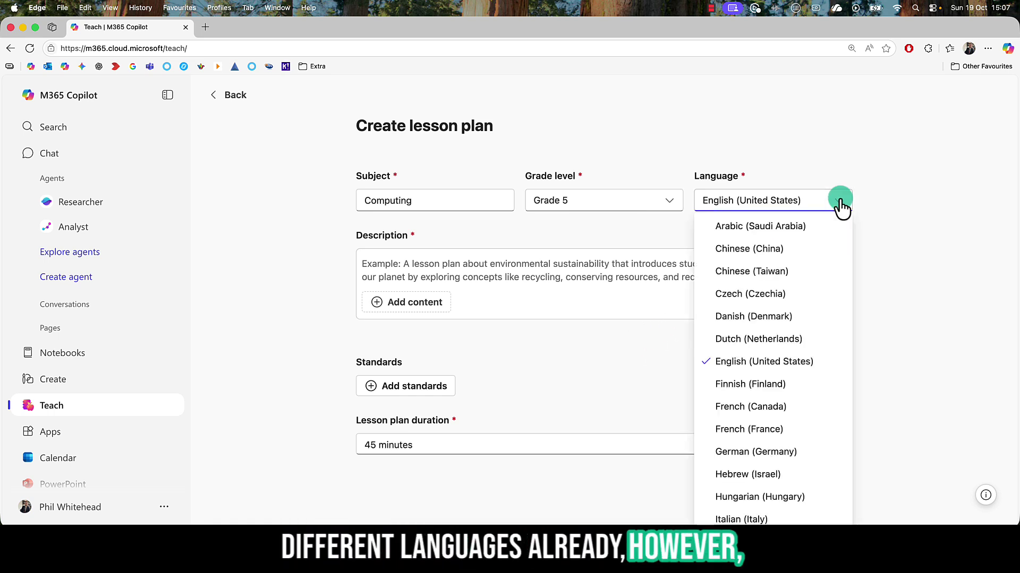
# - Keep English (United States), paste the hardware-and-software lesson description, and attach the BTEC spec PDF
pyautogui.click(831, 206)
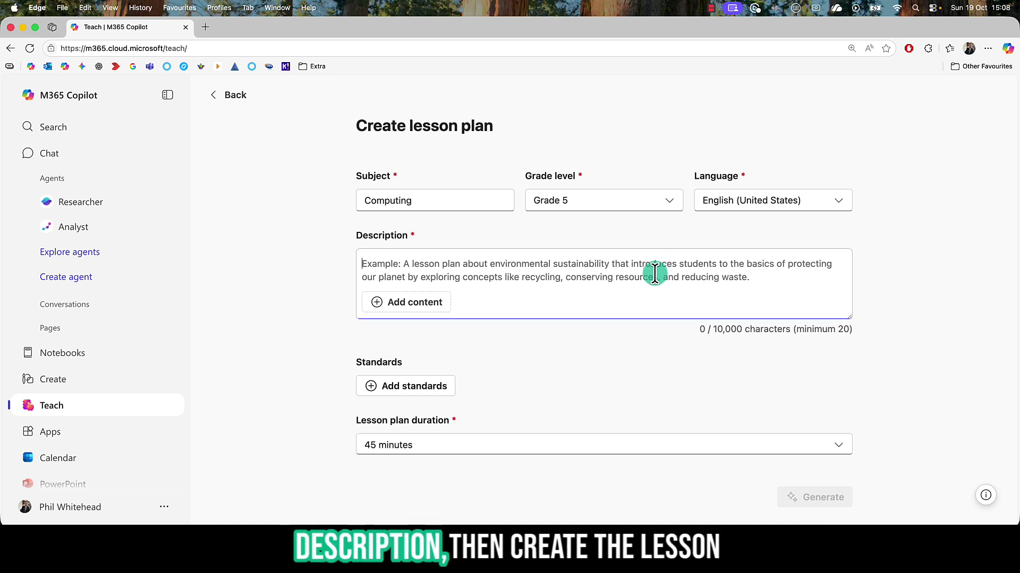
pyautogui.write('create me a lesson plan on hardware and software. You are in an FE college you need to use rosenshine principles in the lesson. It needs to have activities students can complete. I also want you to think about the difference between hardware and software and how students could be assessed on this throughout the session. Try and engage learners and ensure it is not just talk')
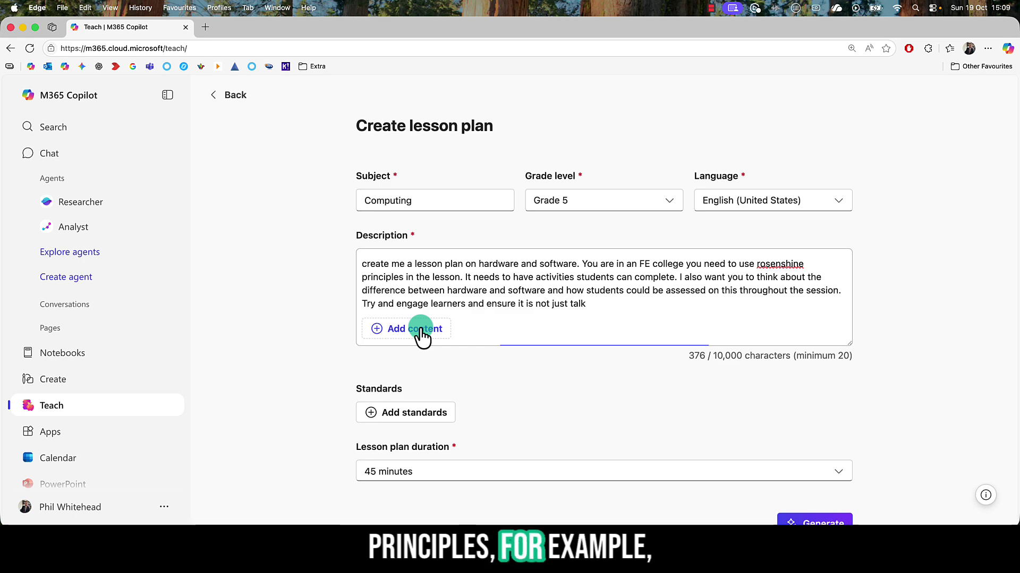
pyautogui.click(420, 331)
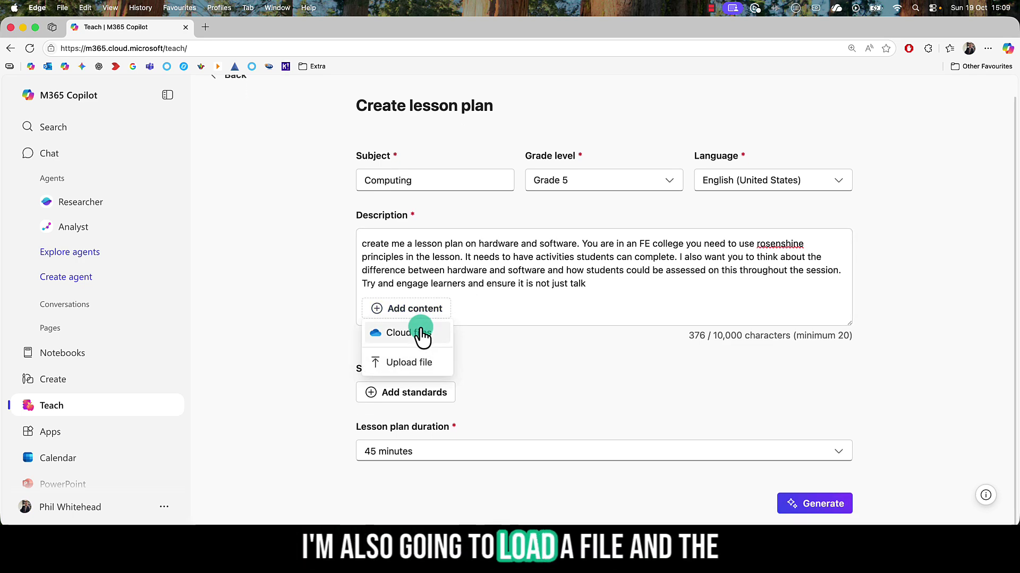
pyautogui.click(420, 363)
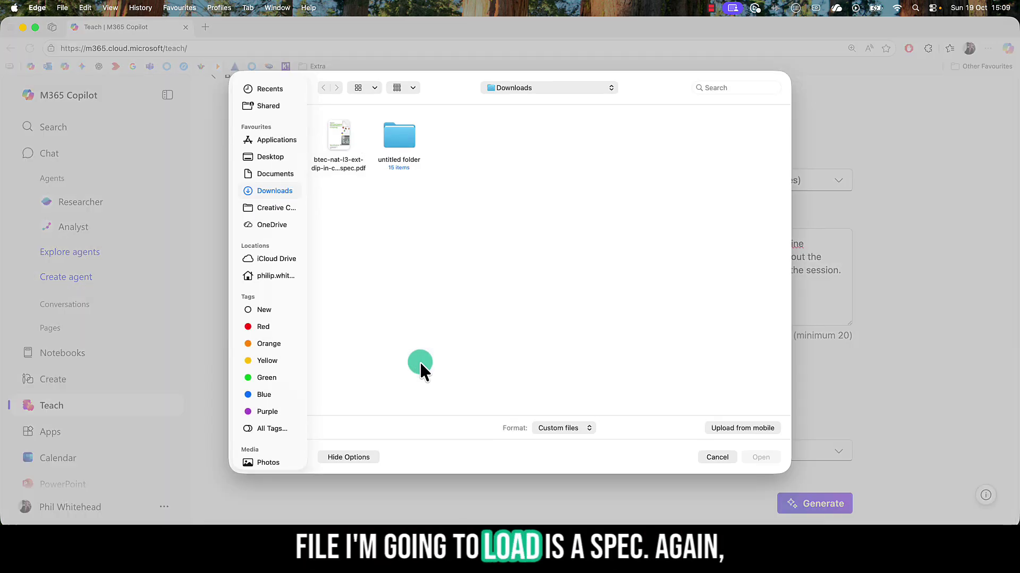
pyautogui.click(348, 161)
pyautogui.doubleClick(338, 131)
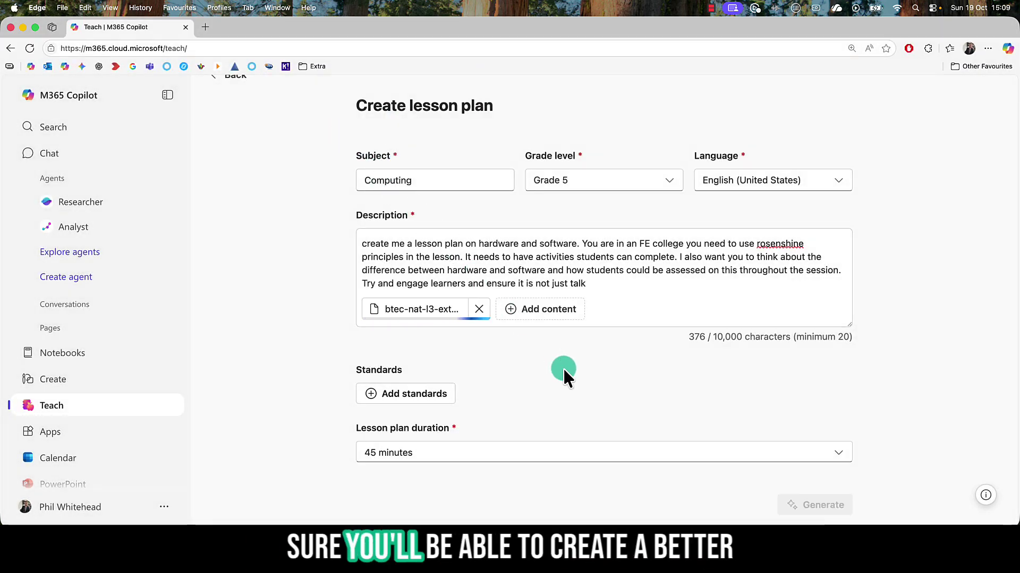
pyautogui.scroll(-1, 563, 367)
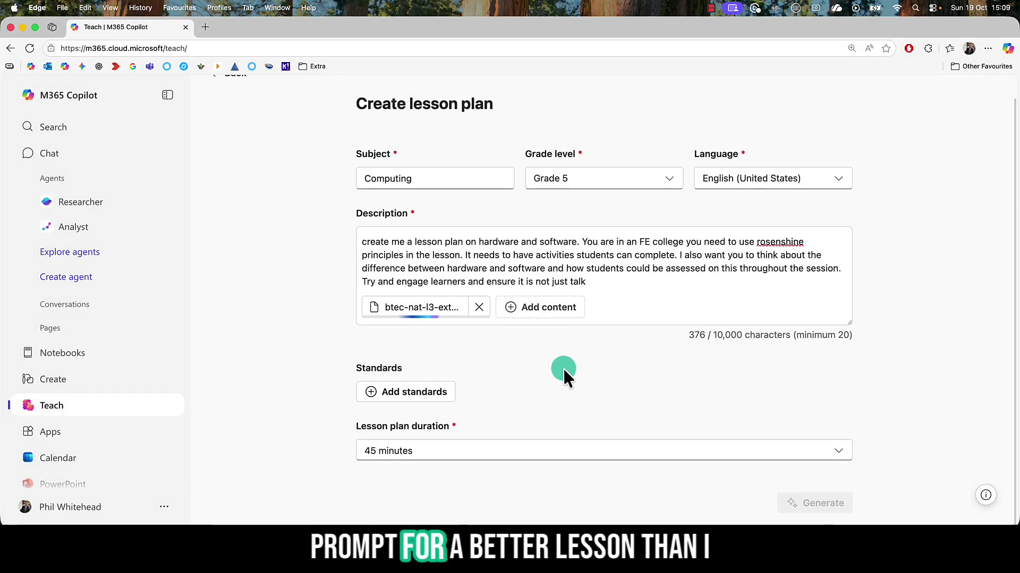
pyautogui.click(440, 392)
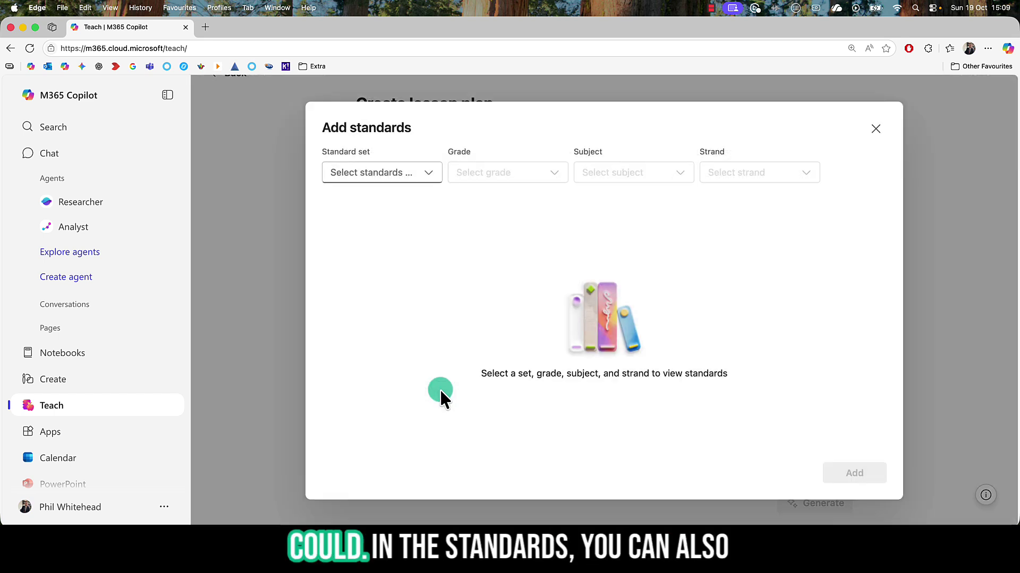
pyautogui.click(421, 172)
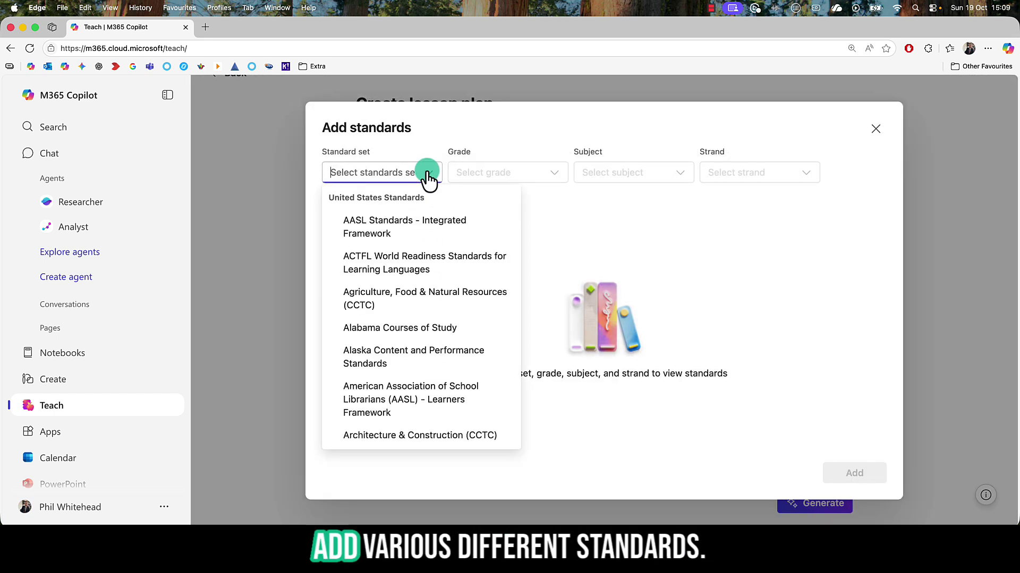
pyautogui.click(457, 219)
pyautogui.click(563, 170)
pyautogui.click(616, 268)
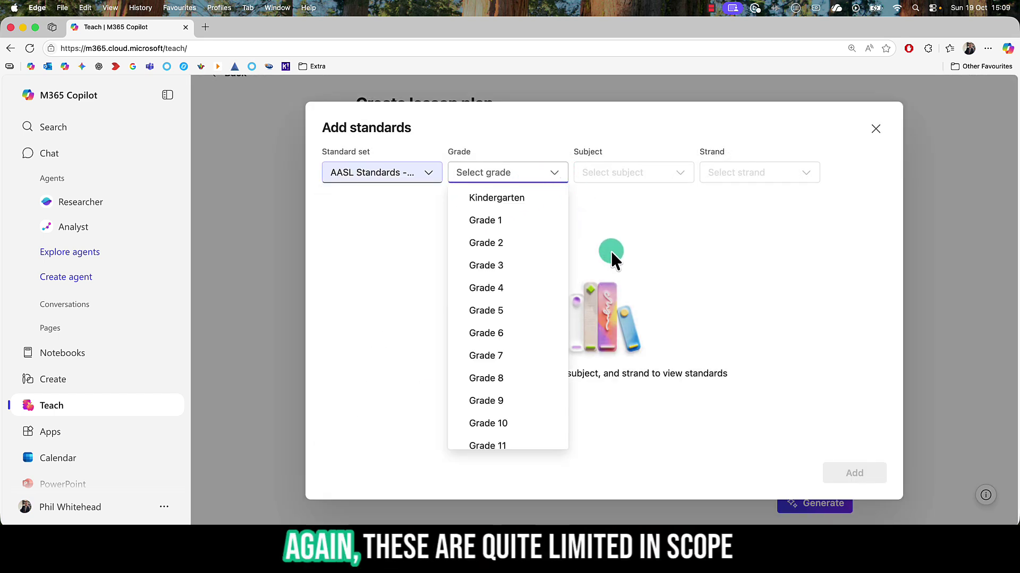
pyautogui.click(876, 129)
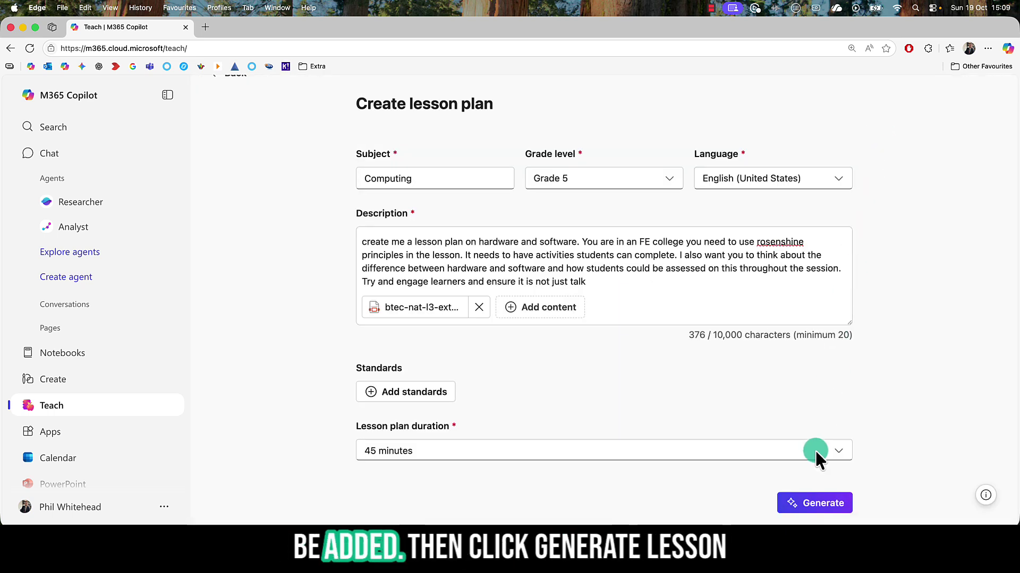
pyautogui.click(805, 504)
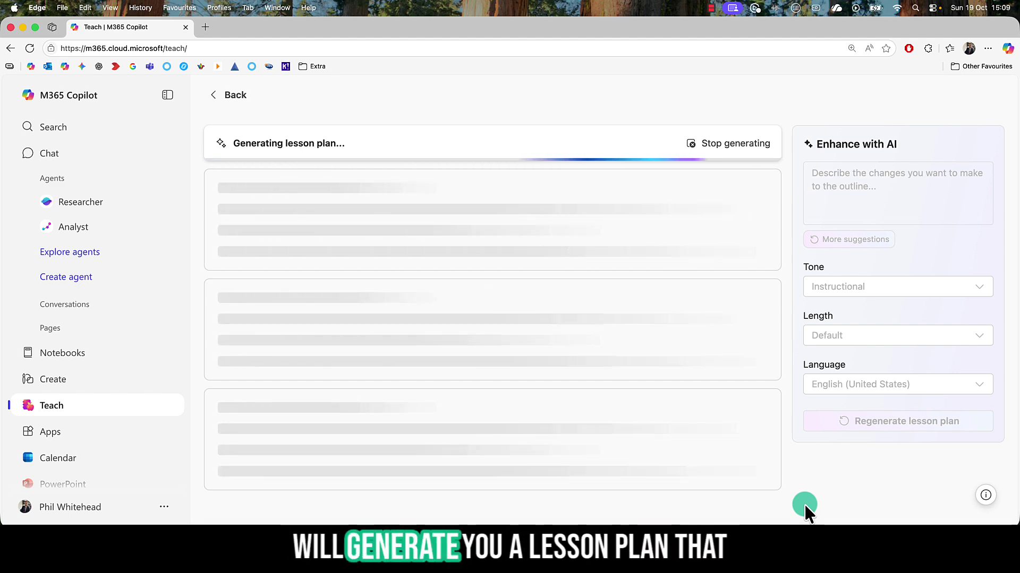
pyautogui.scroll(-3, 716, 346)
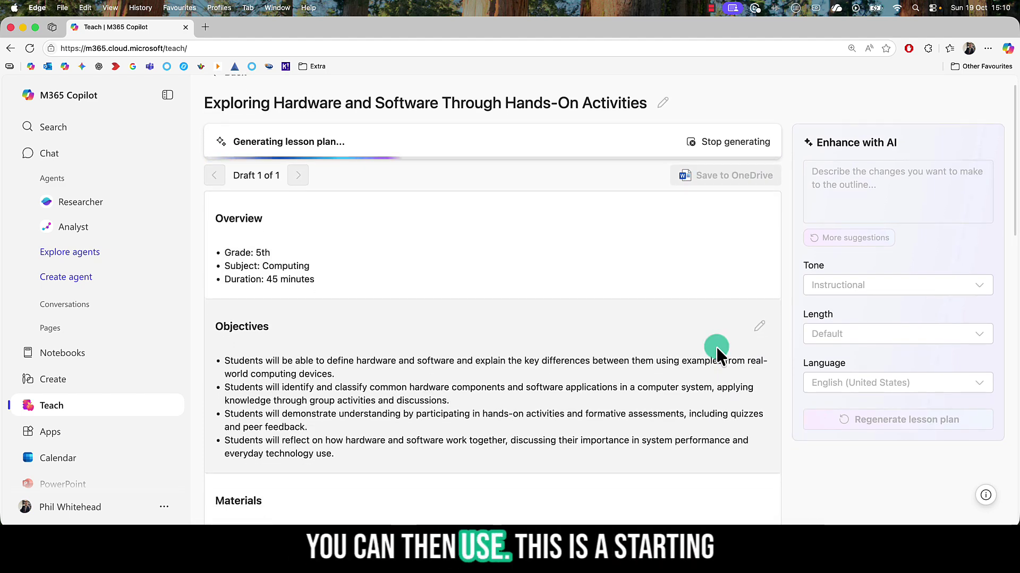
pyautogui.scroll(-10, 716, 347)
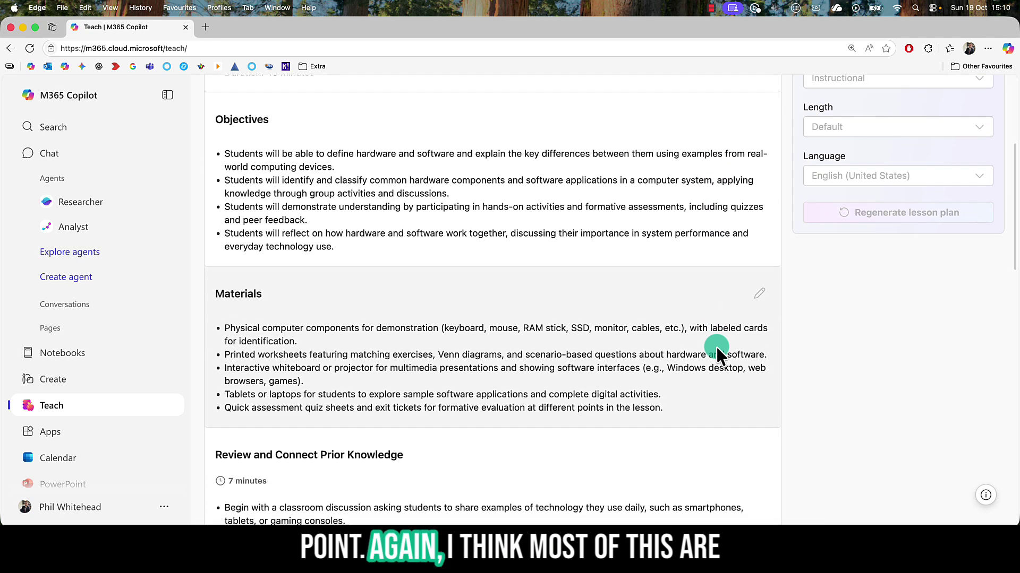
pyautogui.scroll(-6, 716, 346)
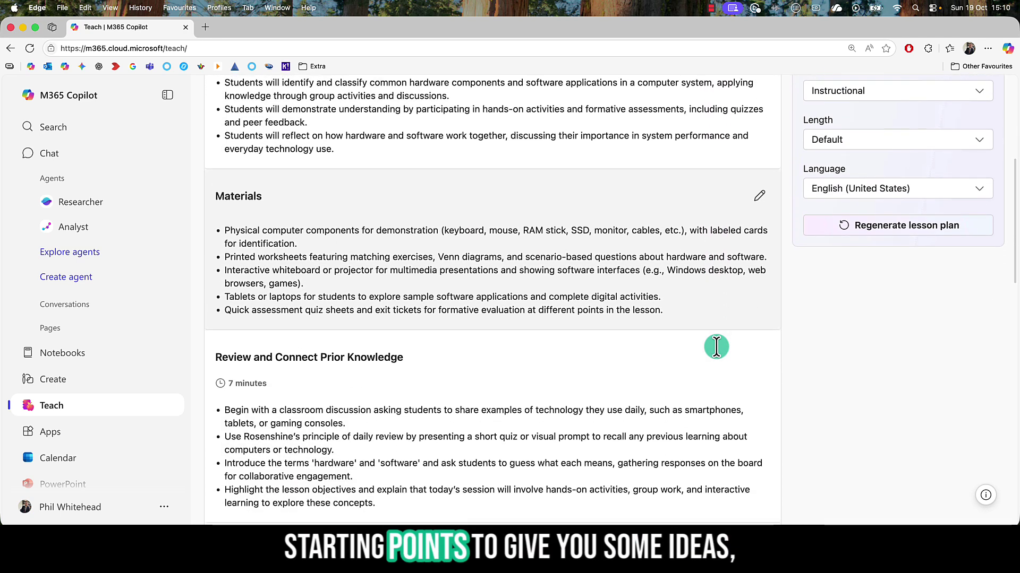
pyautogui.scroll(-6, 716, 346)
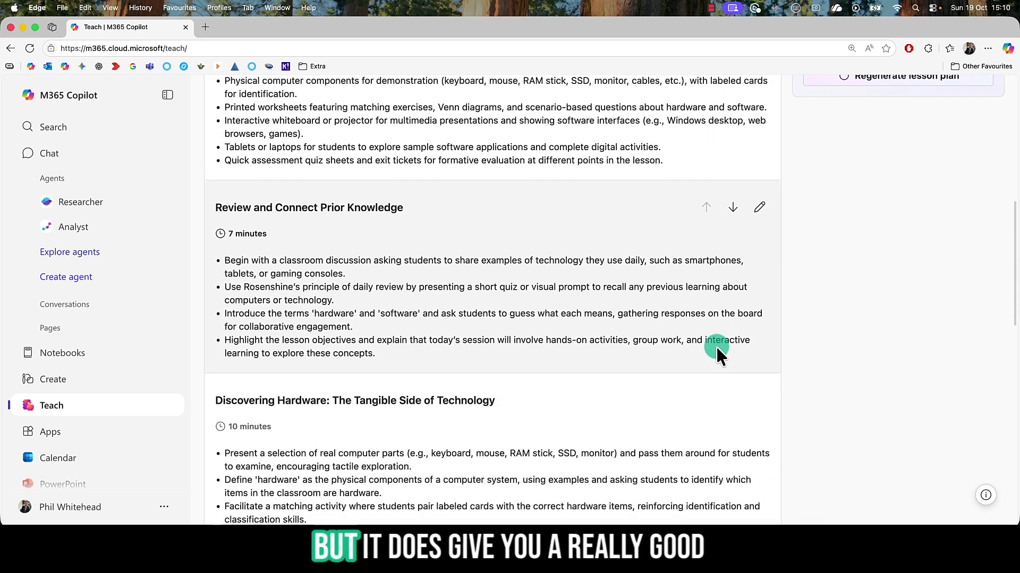
pyautogui.scroll(-17, 716, 346)
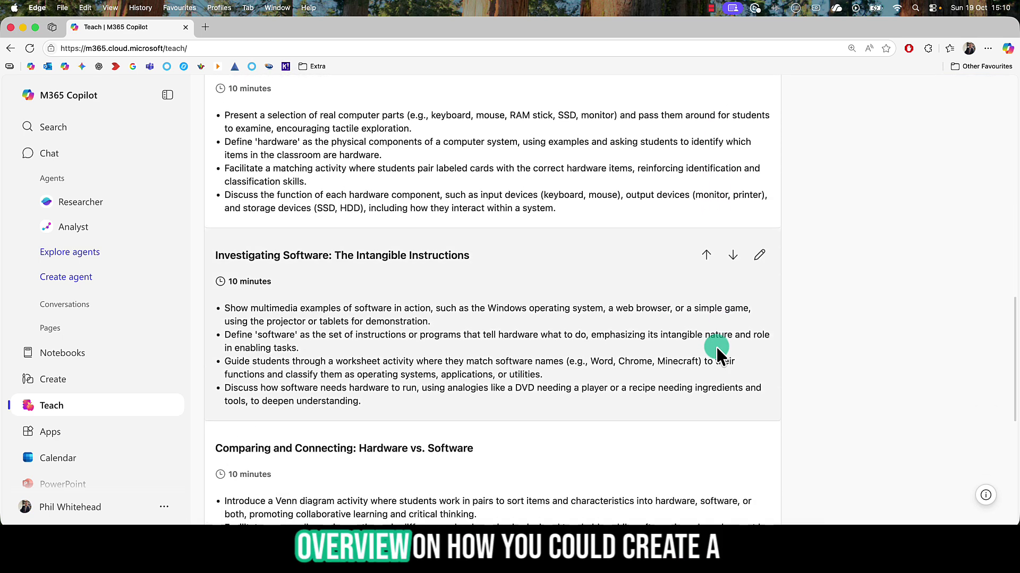
pyautogui.scroll(-14, 716, 346)
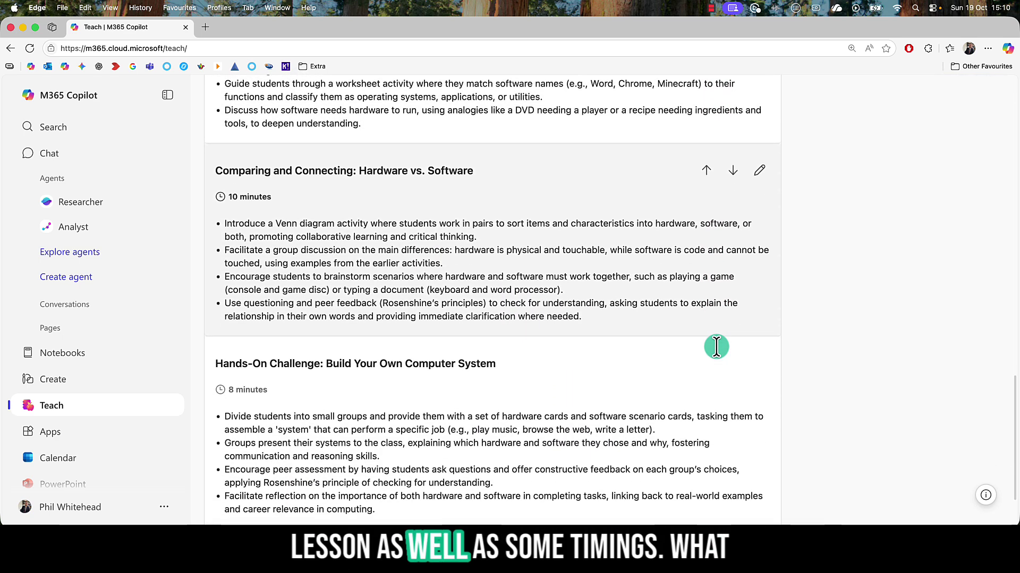
pyautogui.scroll(-4, 715, 346)
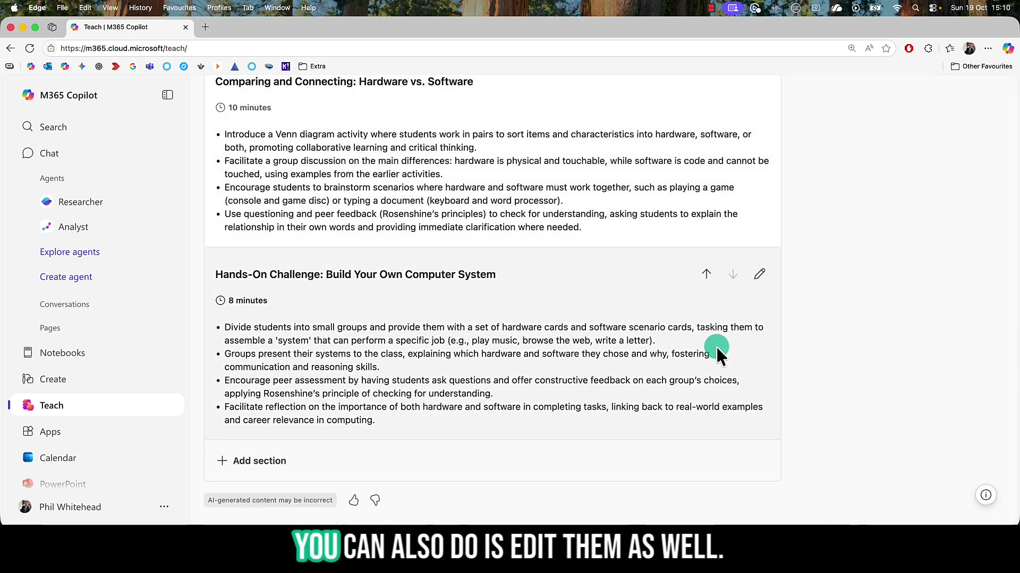
pyautogui.scroll(20, 716, 346)
pyautogui.scroll(20, 716, 345)
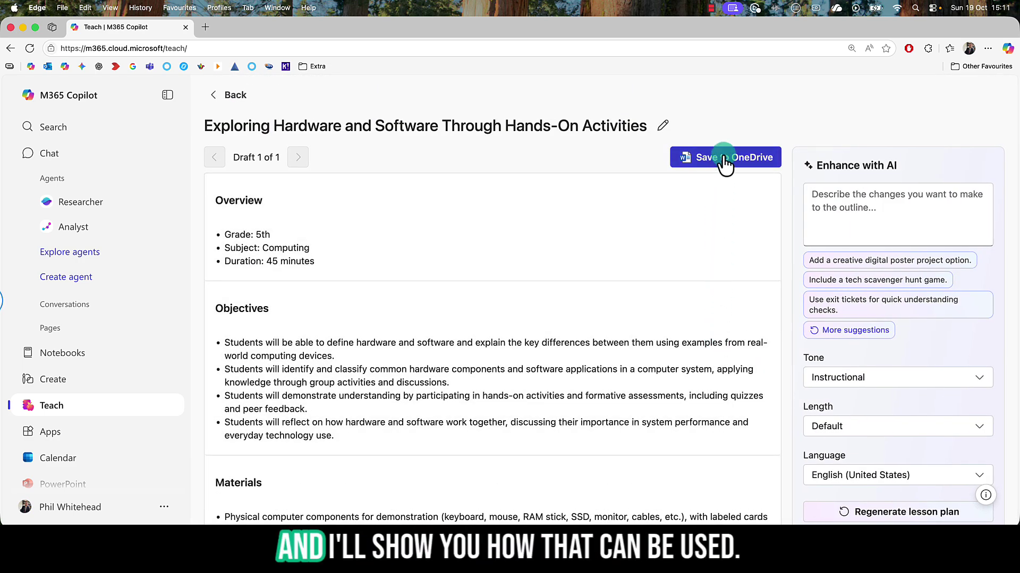
# - Save the lesson plan into the chosen OneDrive folder and open it in Word
pyautogui.click(727, 159)
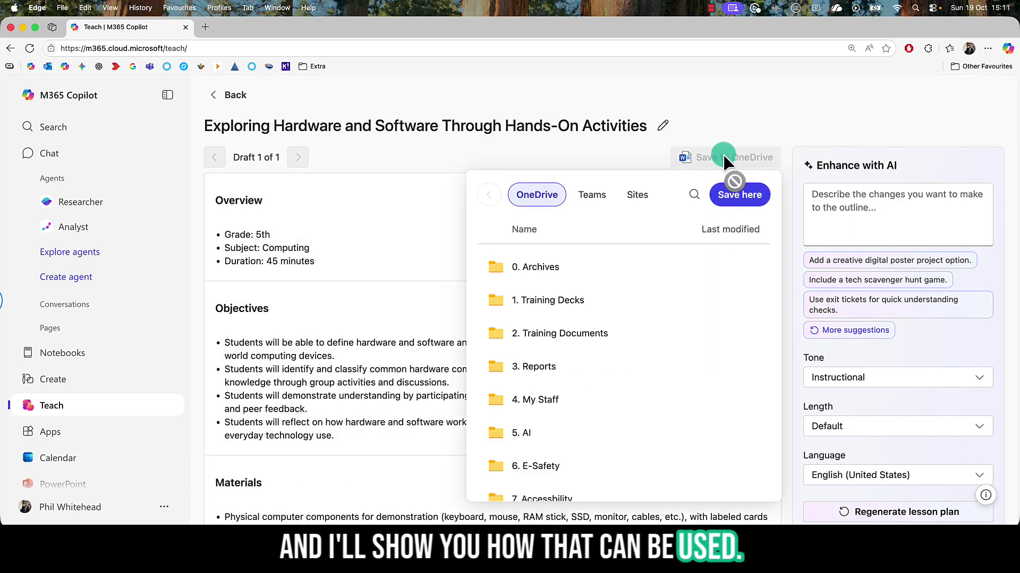
pyautogui.click(725, 194)
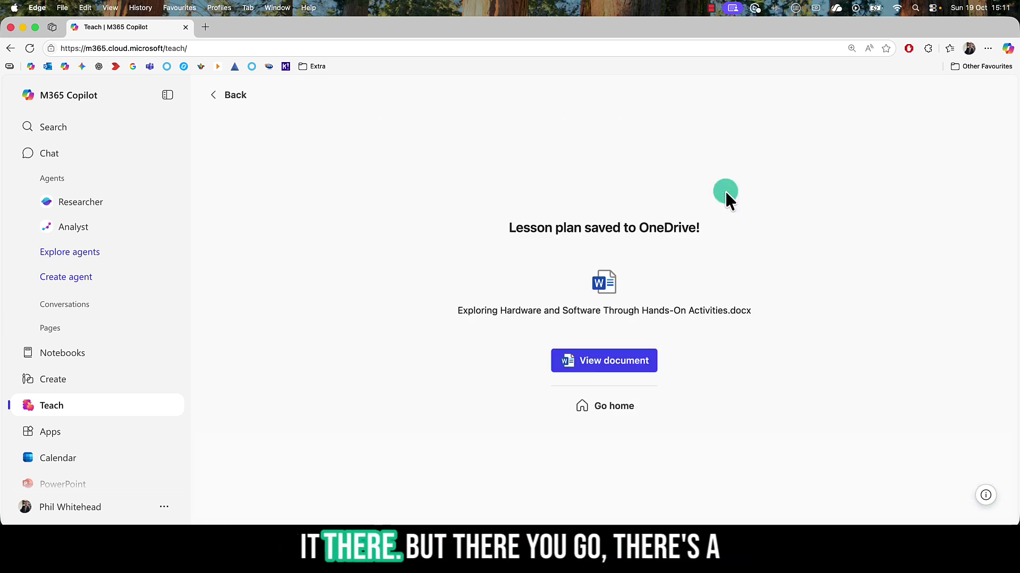
pyautogui.click(575, 357)
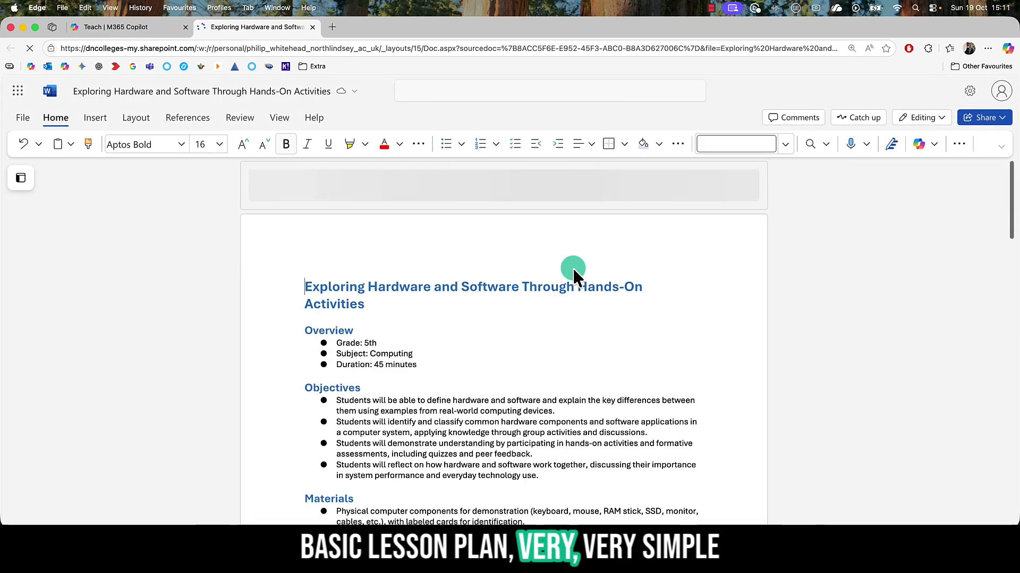
# - Review the saved Word lesson plan, then close its tab to return to Teach
pyautogui.scroll(-5, 573, 268)
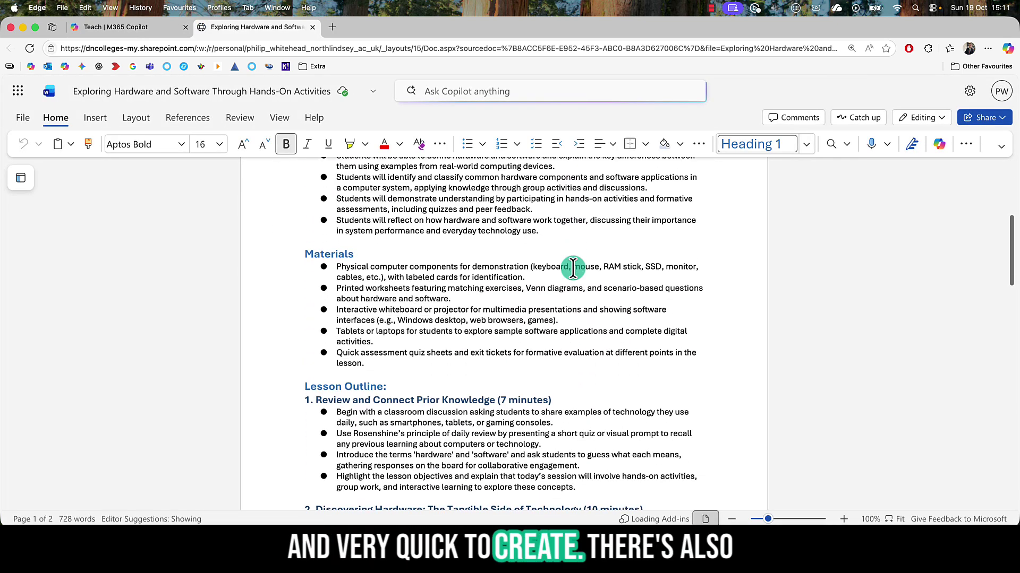
pyautogui.scroll(-10, 573, 269)
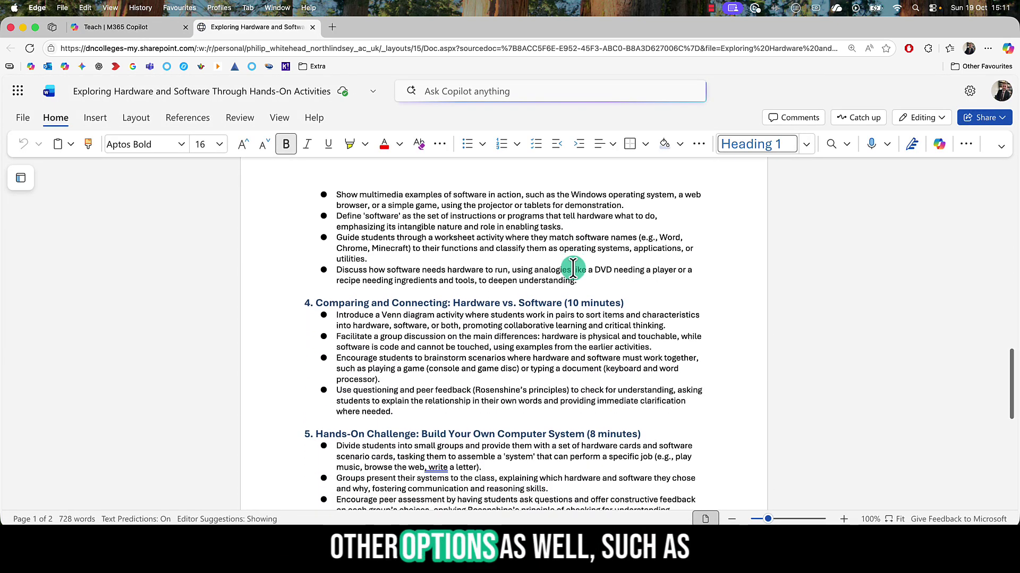
pyautogui.scroll(-5, 573, 269)
pyautogui.press('super+w')
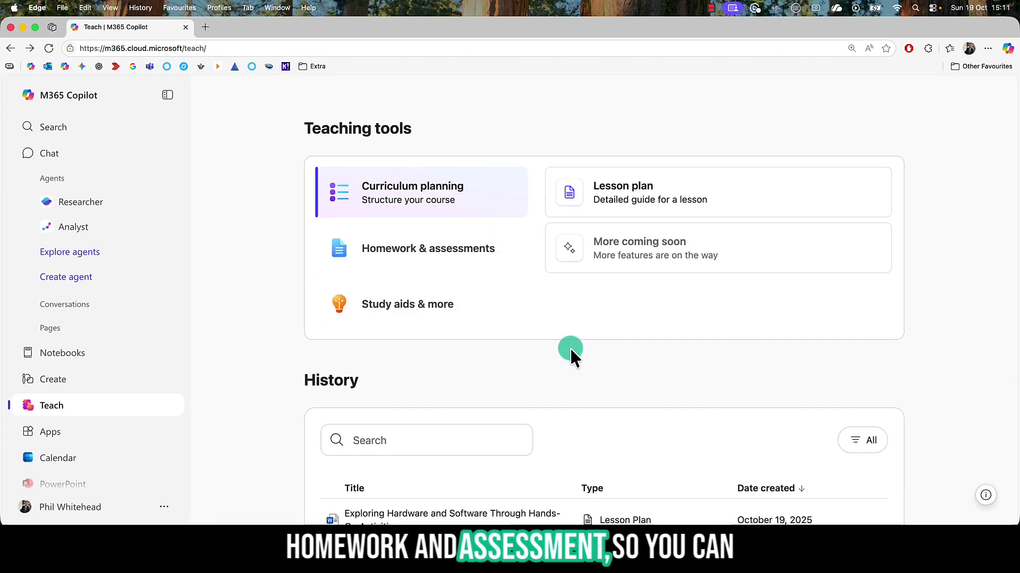
# - Look at the Rubric form under Homework & assessments, then return and show Study aids & more
pyautogui.click(465, 256)
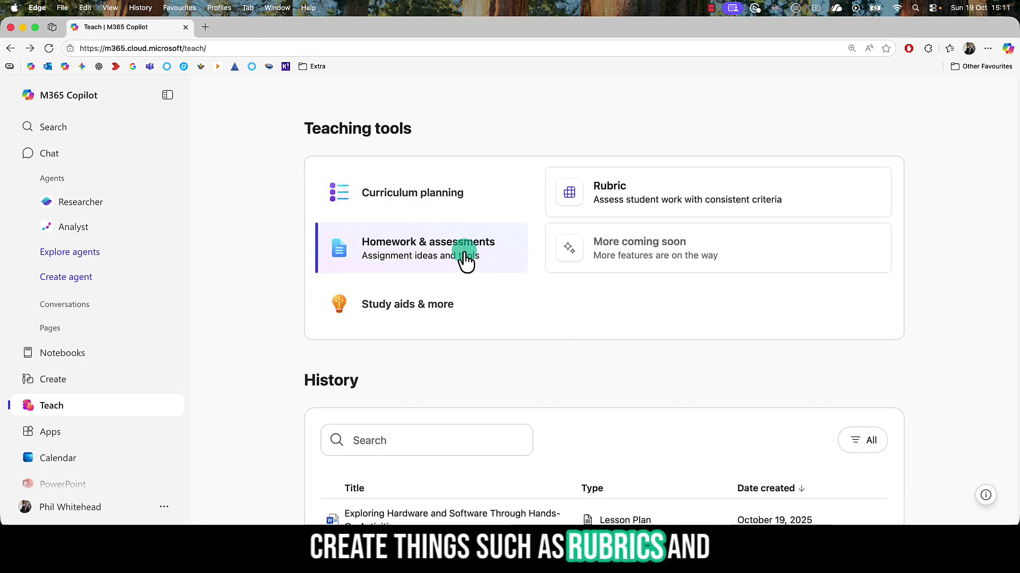
pyautogui.click(671, 189)
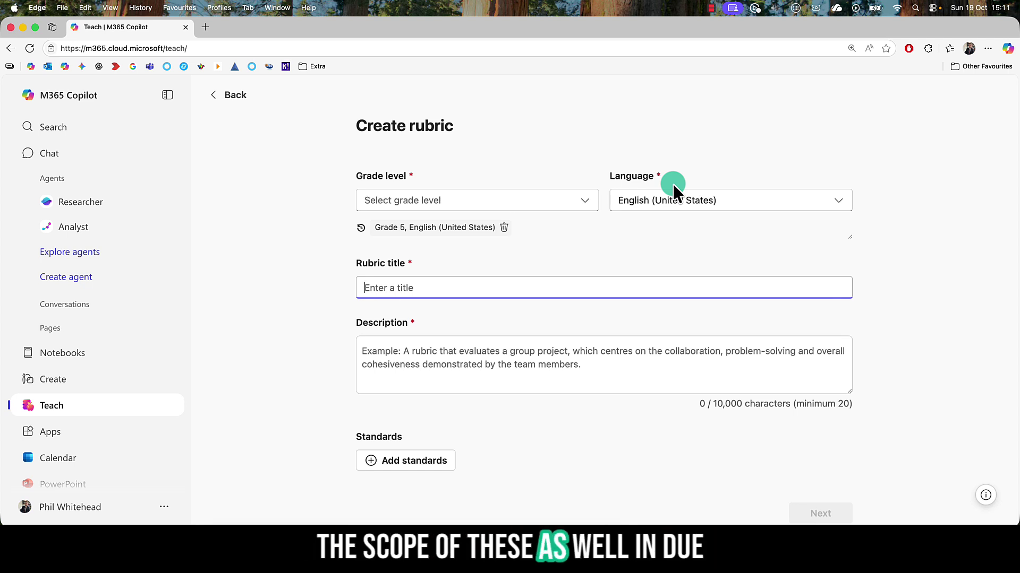
pyautogui.click(235, 96)
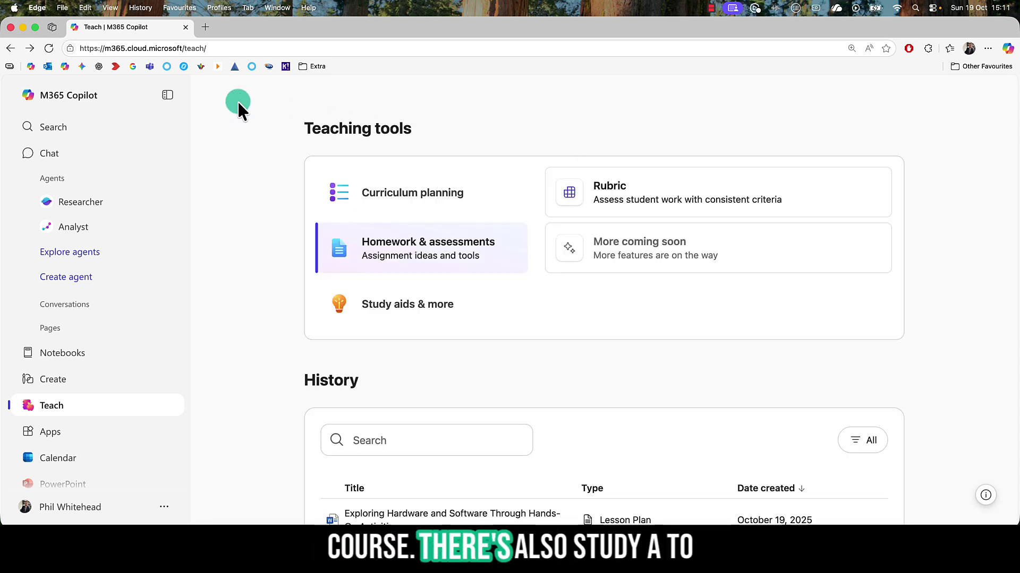
pyautogui.click(436, 309)
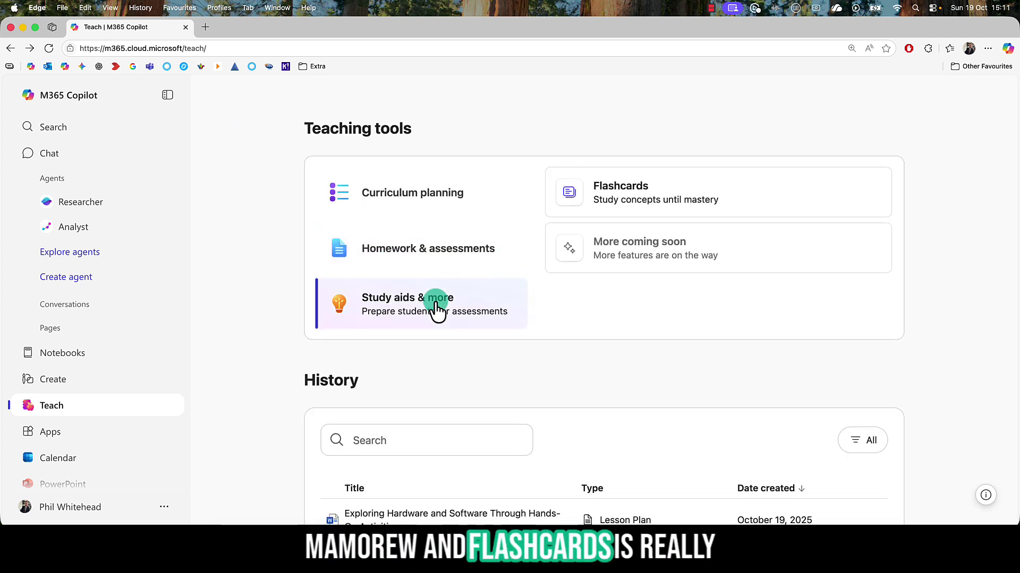
# - Generate term-and-definition flashcards with hints from the hardware-vs-software learning content
pyautogui.click(626, 204)
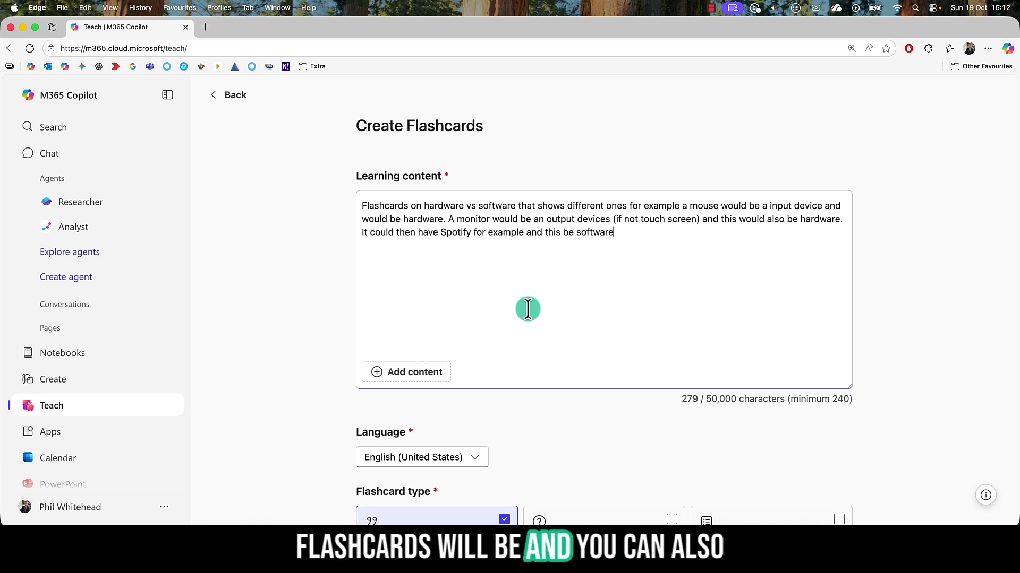
pyautogui.scroll(-3, 527, 309)
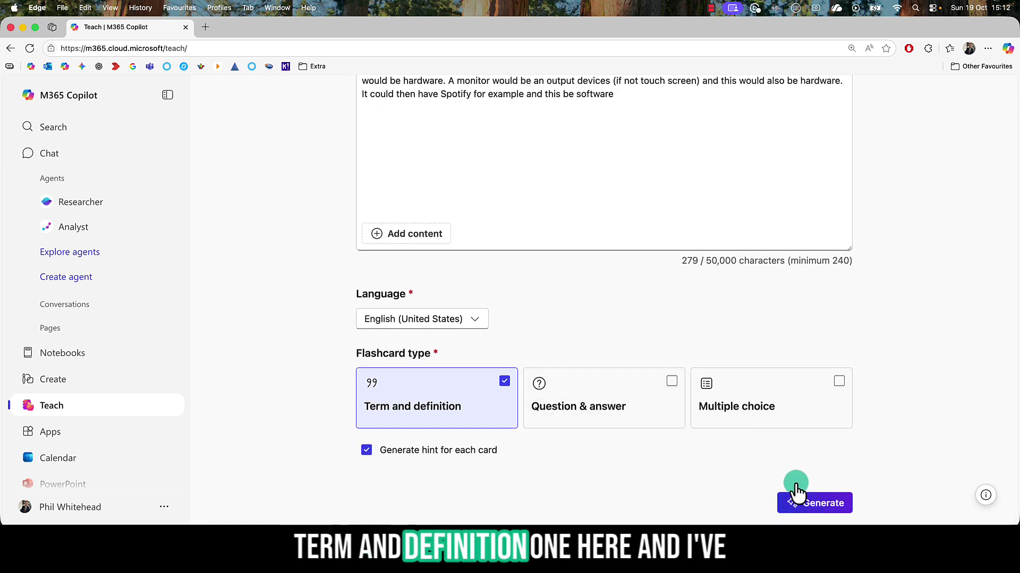
pyautogui.click(818, 503)
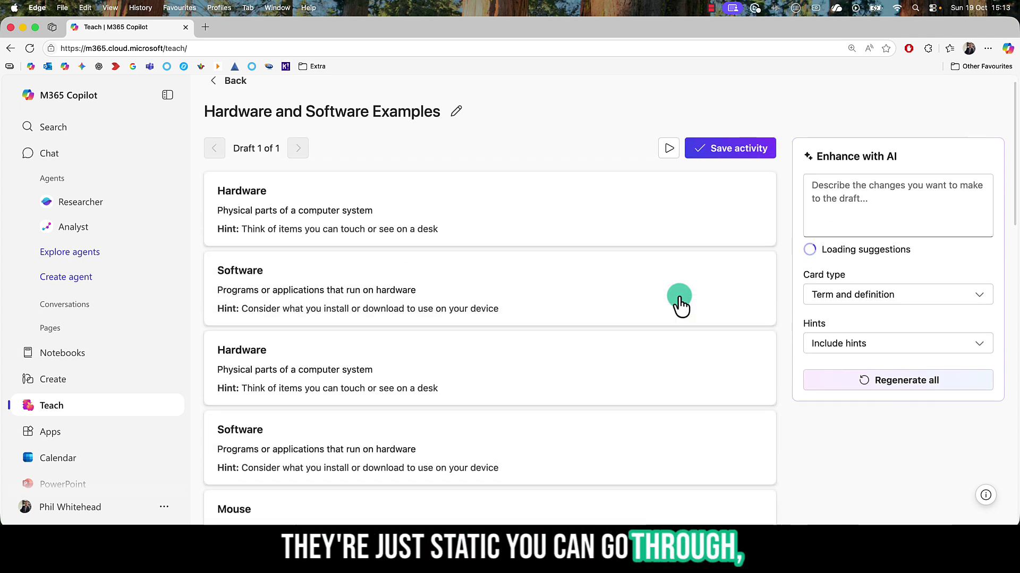
# - Review the generated cards and add five more to the 'Hardware and Software Examples' set
pyautogui.scroll(-5, 679, 300)
pyautogui.scroll(-5, 679, 303)
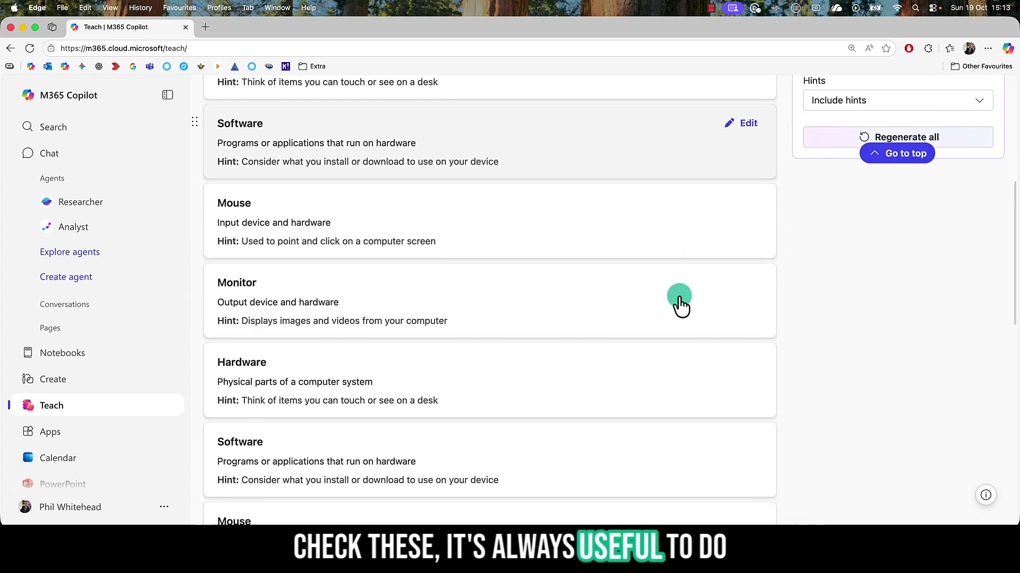
pyautogui.scroll(-3, 679, 303)
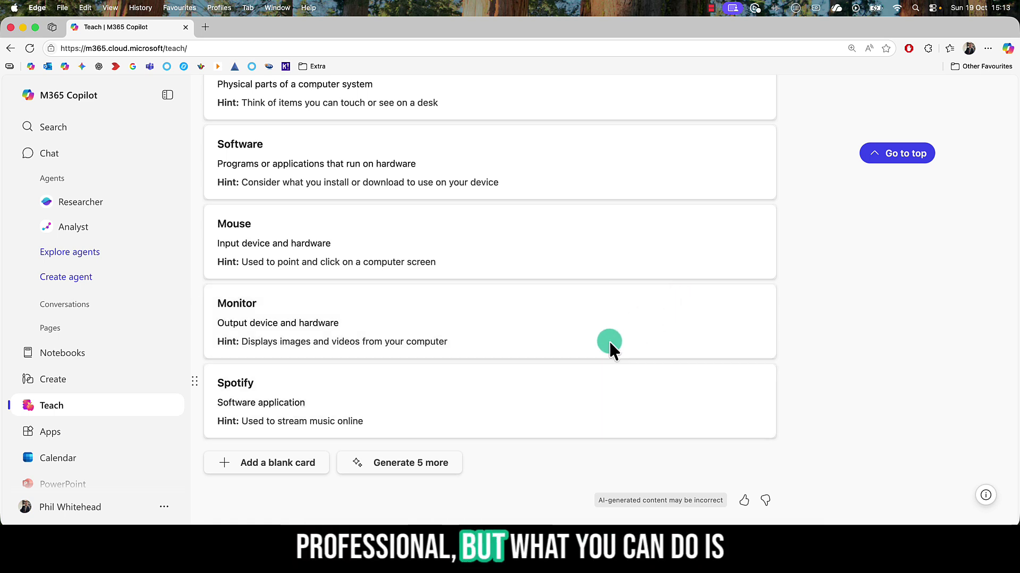
pyautogui.click(434, 464)
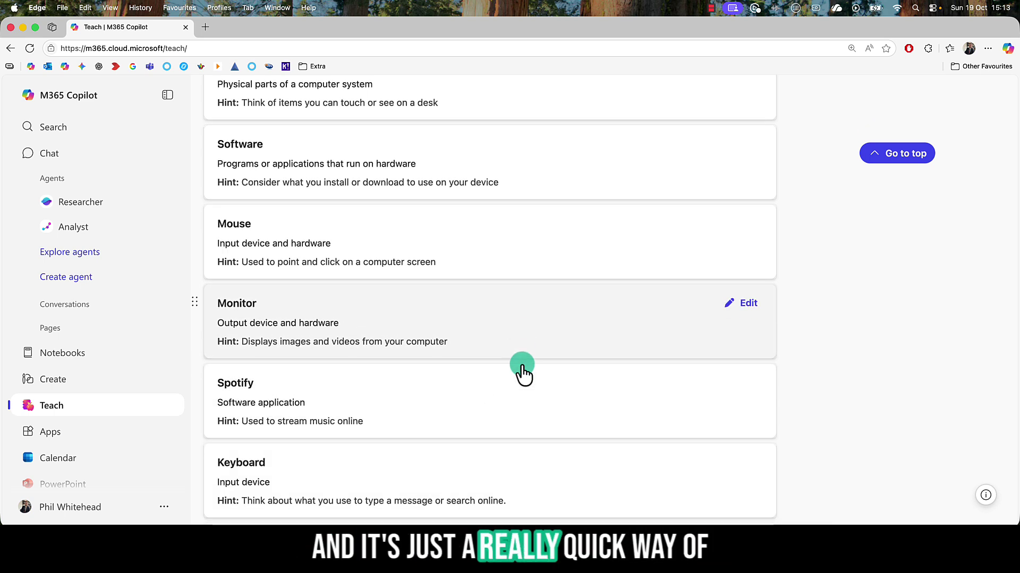
# - Preview the flashcards and mark the Hardware and Software cards as known
pyautogui.scroll(-3, 523, 371)
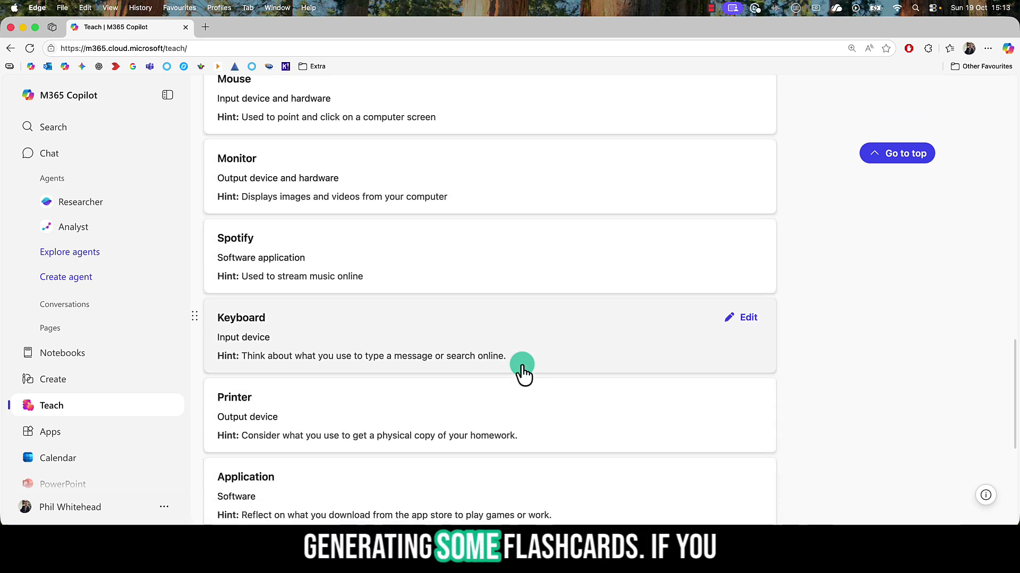
pyautogui.scroll(-3, 523, 371)
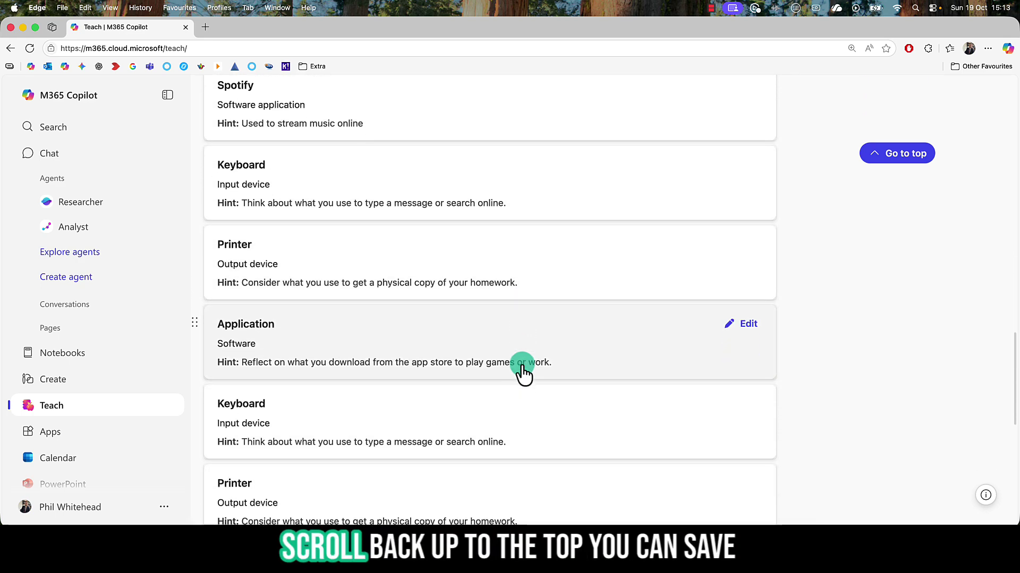
pyautogui.scroll(15, 523, 372)
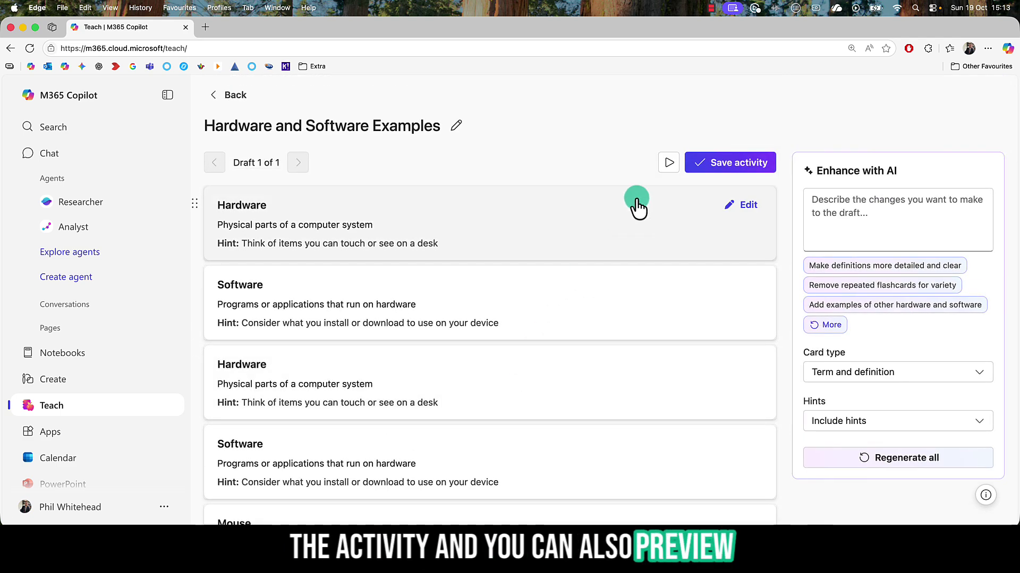
pyautogui.scroll(-1, 650, 189)
pyautogui.click(672, 149)
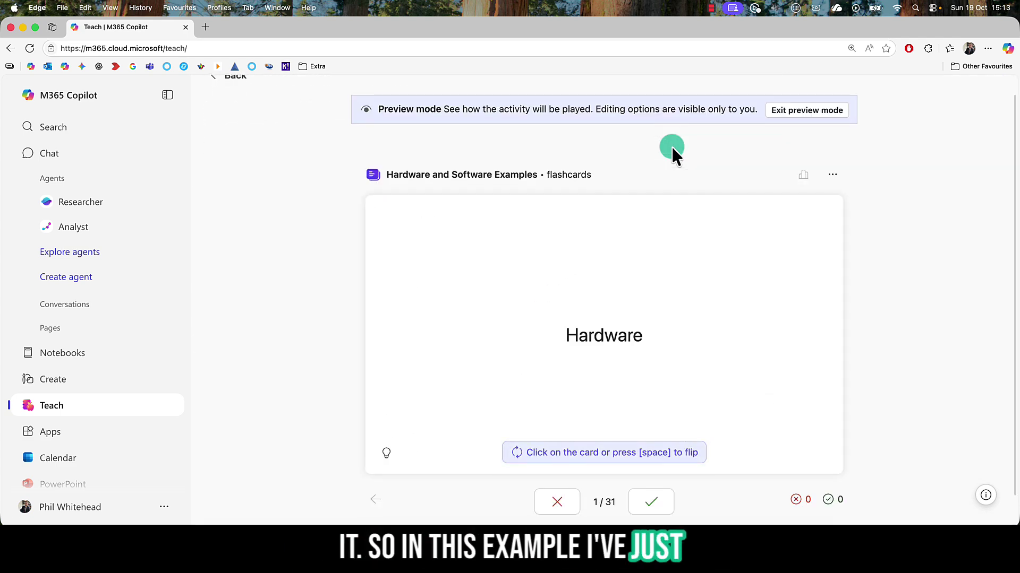
pyautogui.click(658, 504)
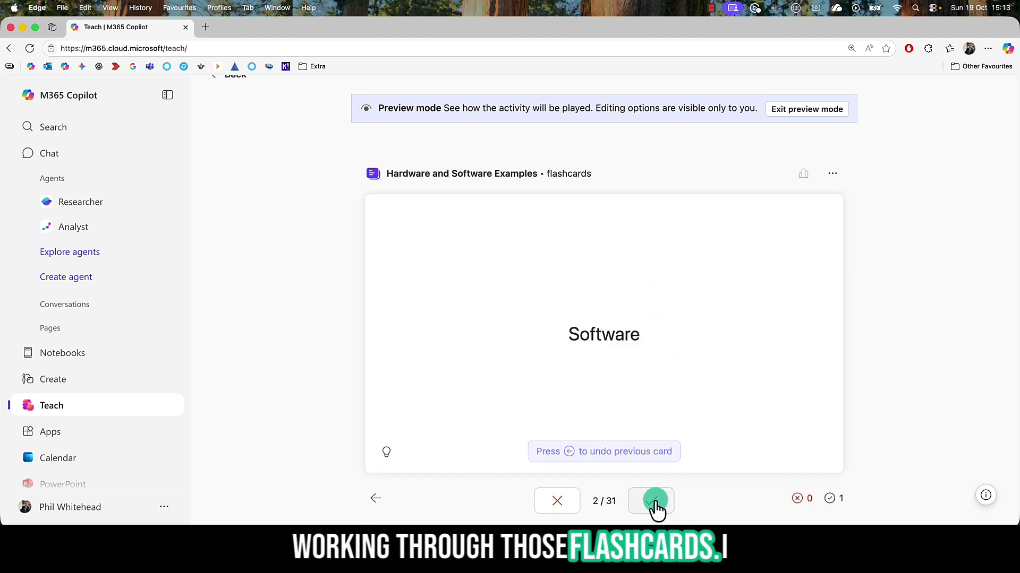
pyautogui.click(657, 505)
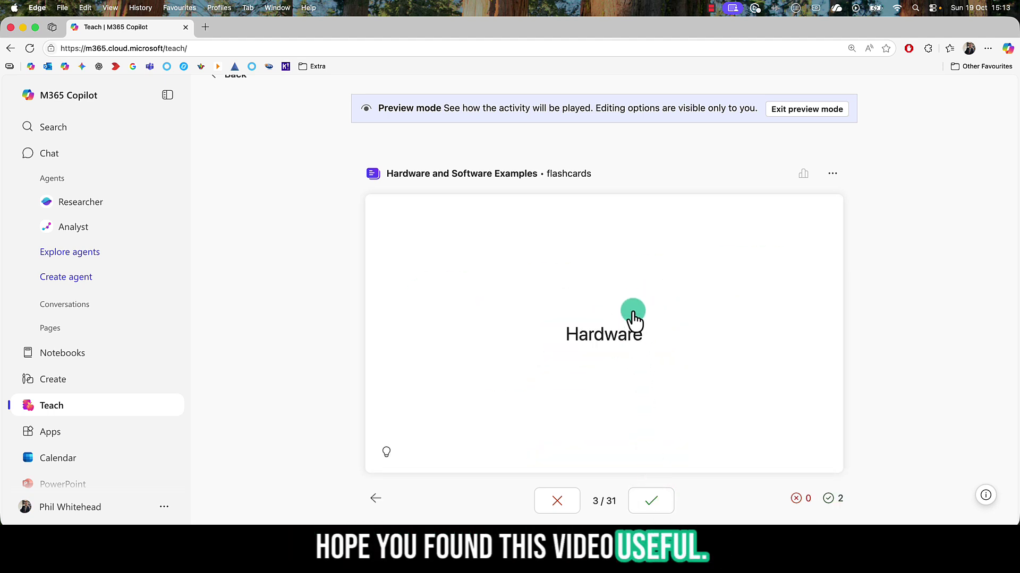